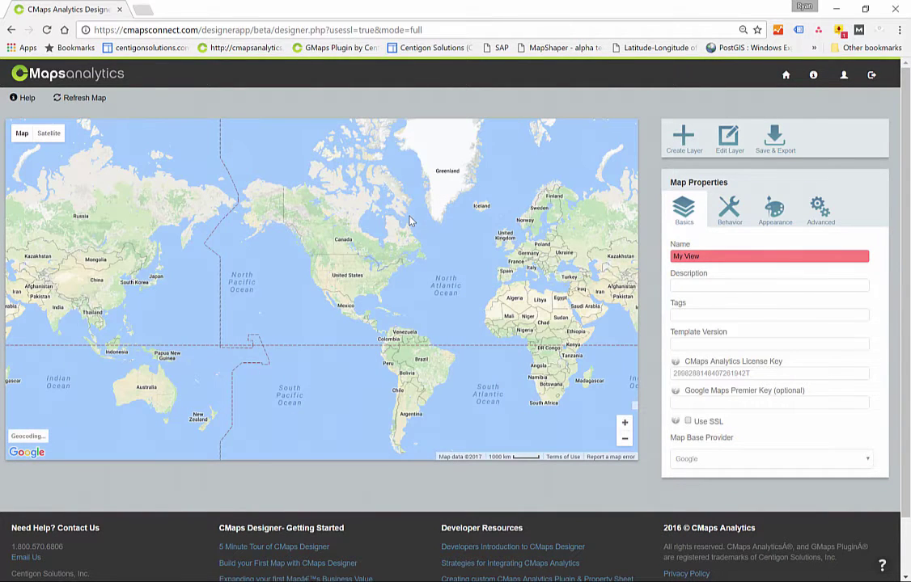
Change the base map's imagery style to Cool Gray and refresh the map
{"action": "left_click", "coordinate": [728, 208]}
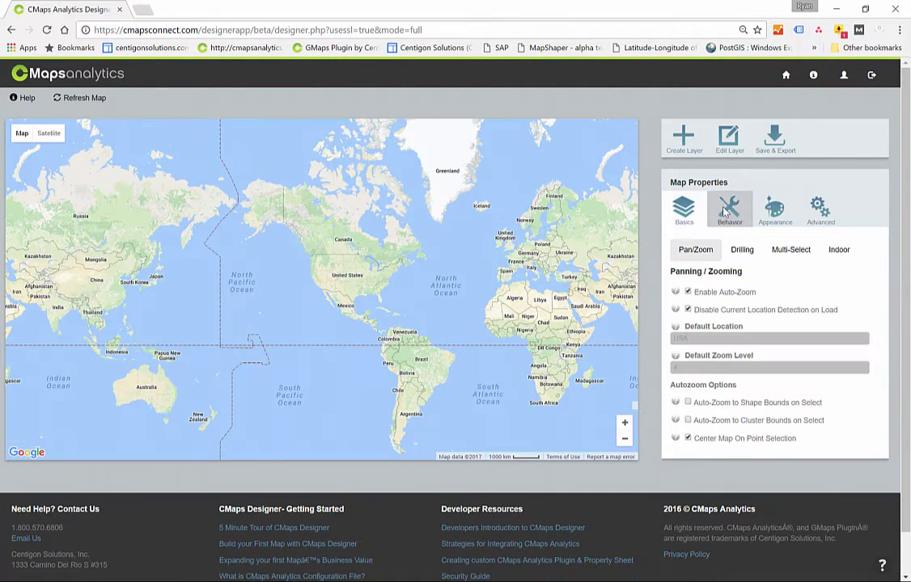
{"action": "left_click", "coordinate": [773, 212]}
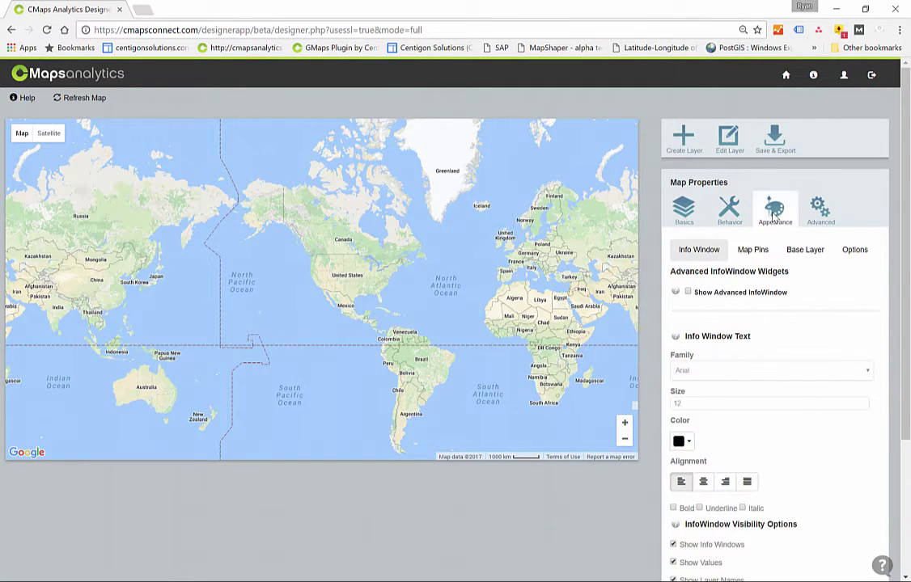
{"action": "left_click", "coordinate": [805, 250]}
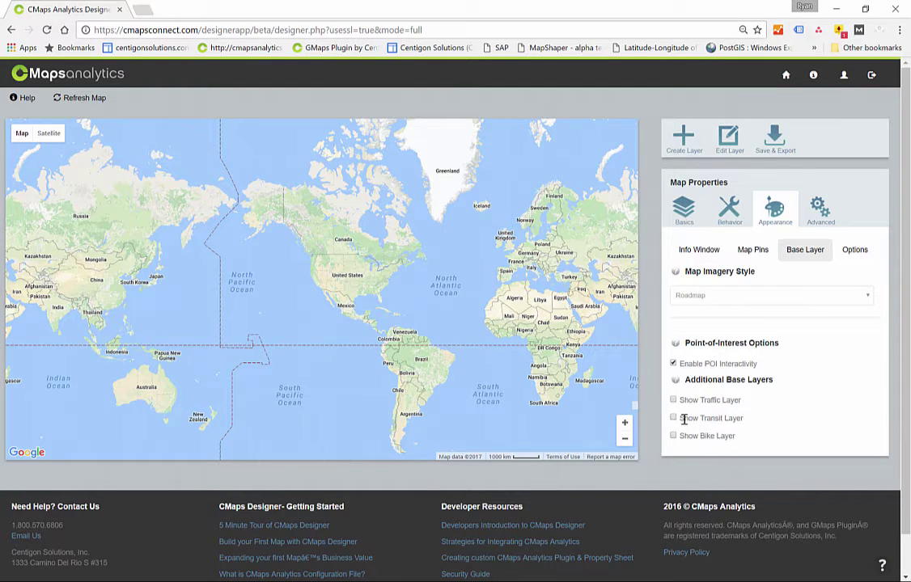
{"action": "left_click", "coordinate": [768, 296]}
{"action": "left_click", "coordinate": [756, 360]}
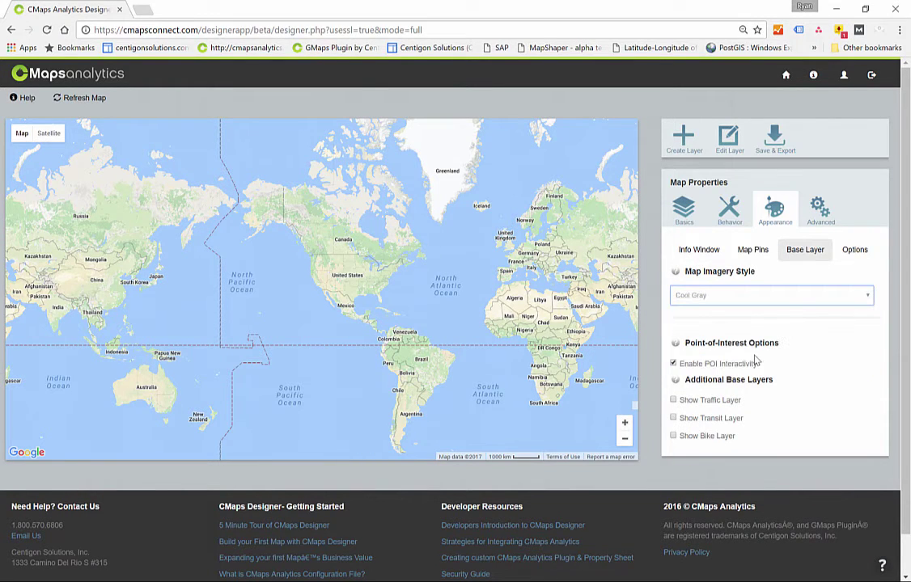
{"action": "left_click", "coordinate": [82, 106]}
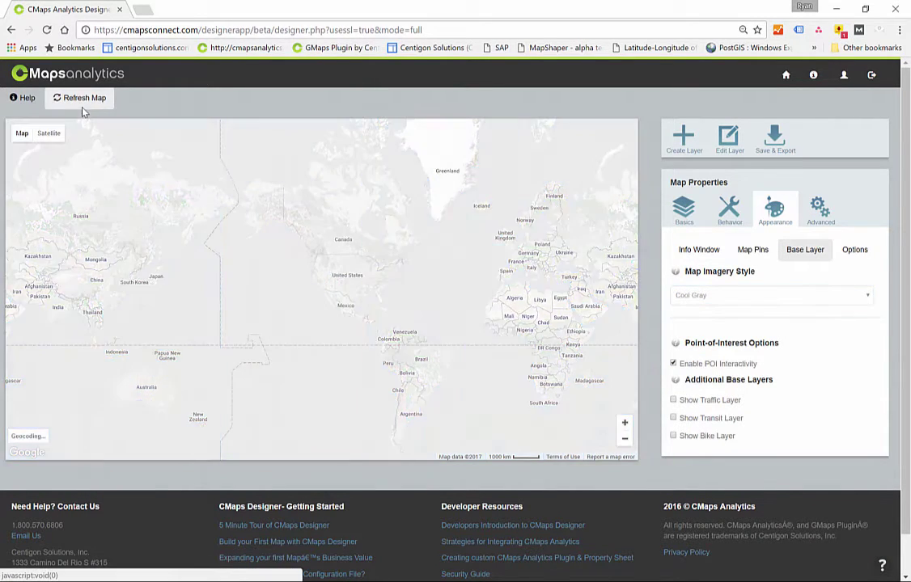
Create an Admin Areas layer and name it "zip codes"
{"action": "left_click", "coordinate": [683, 140]}
{"action": "scroll", "coordinate": [748, 360], "scroll_direction": "down", "scroll_amount": 3}
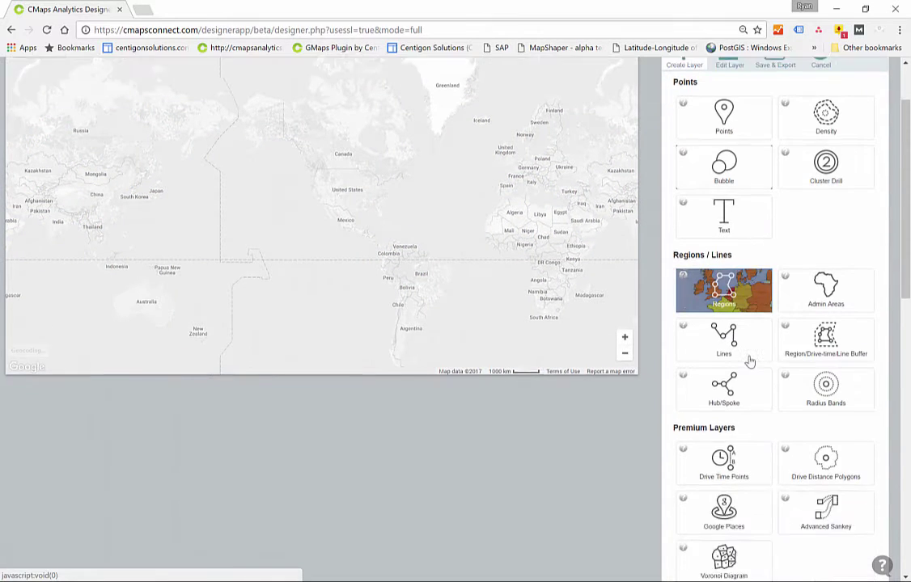
{"action": "scroll", "coordinate": [748, 360], "scroll_direction": "down", "scroll_amount": 3}
{"action": "scroll", "coordinate": [748, 360], "scroll_direction": "up", "scroll_amount": 6}
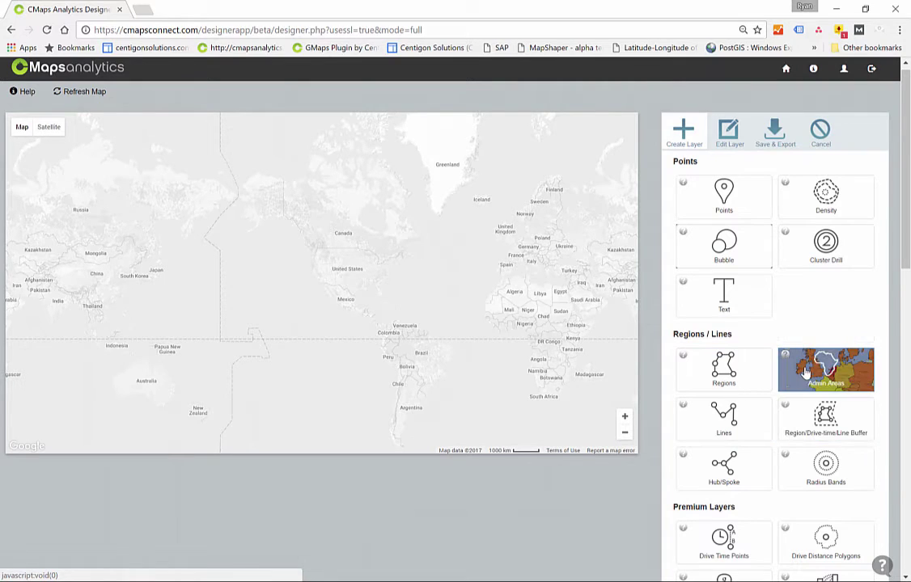
{"action": "left_click", "coordinate": [823, 368]}
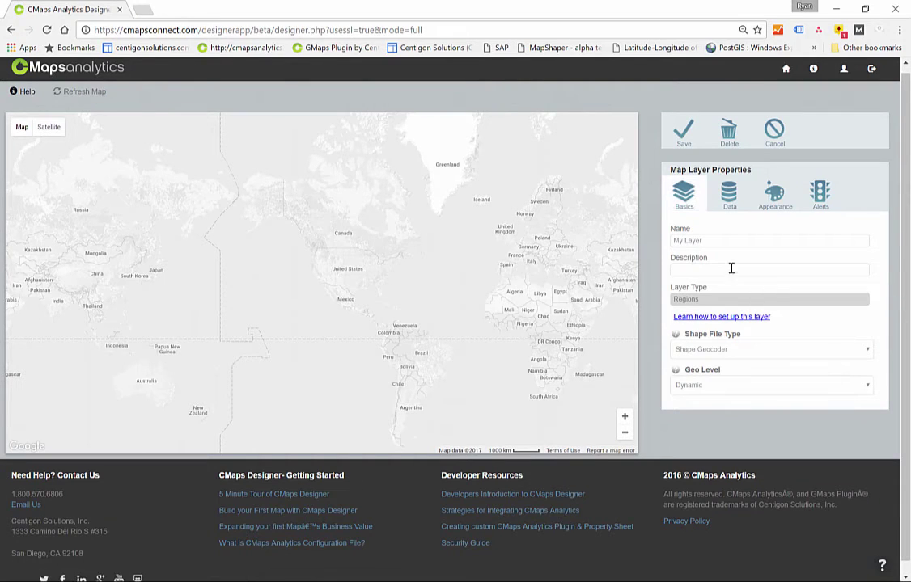
{"action": "left_click", "coordinate": [743, 240]}
{"action": "type", "text": "zip codes"}
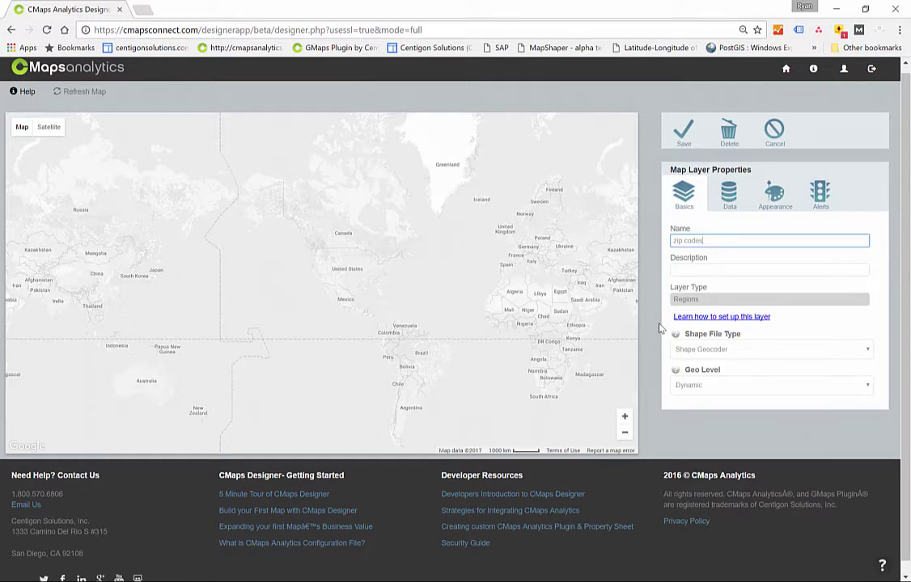
Open the layer's data settings, switch to coffee_stores.csv in Excel, and copy the Sheet2 data range A1:D498
{"action": "left_click", "coordinate": [728, 194]}
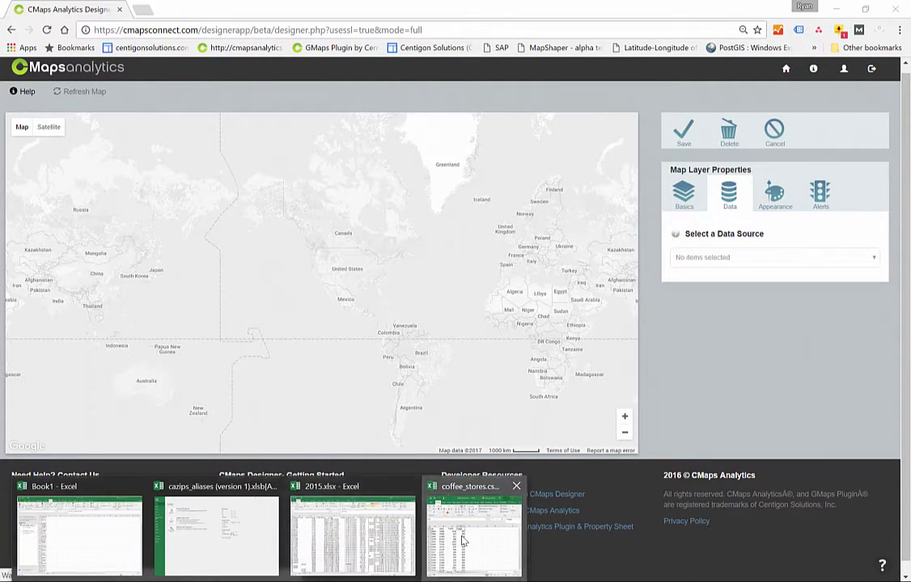
{"action": "left_click", "coordinate": [477, 530]}
{"action": "left_click_drag", "start_coordinate": [85, 241], "coordinate": [190, 300]}
{"action": "left_click_drag", "start_coordinate": [225, 264], "coordinate": [218, 414]}
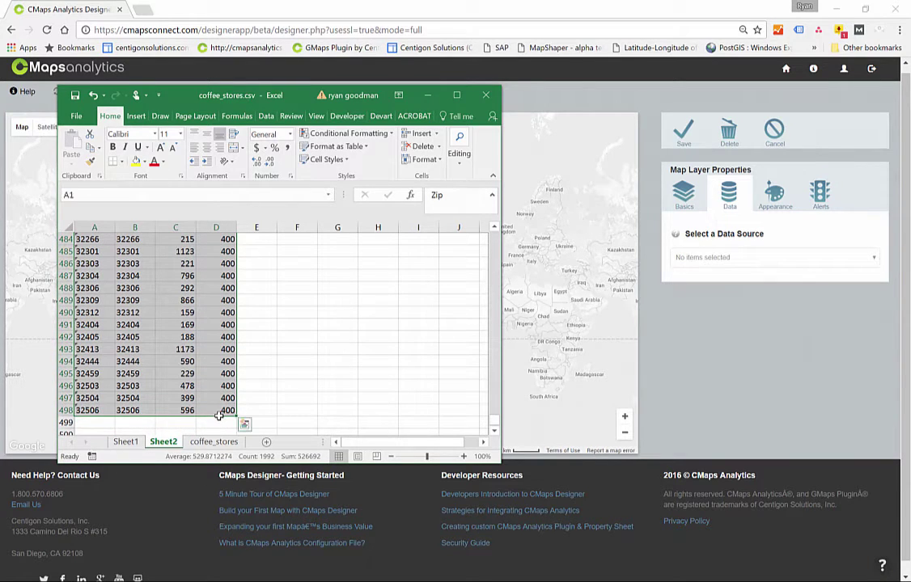
{"action": "key", "text": "ctrl+c"}
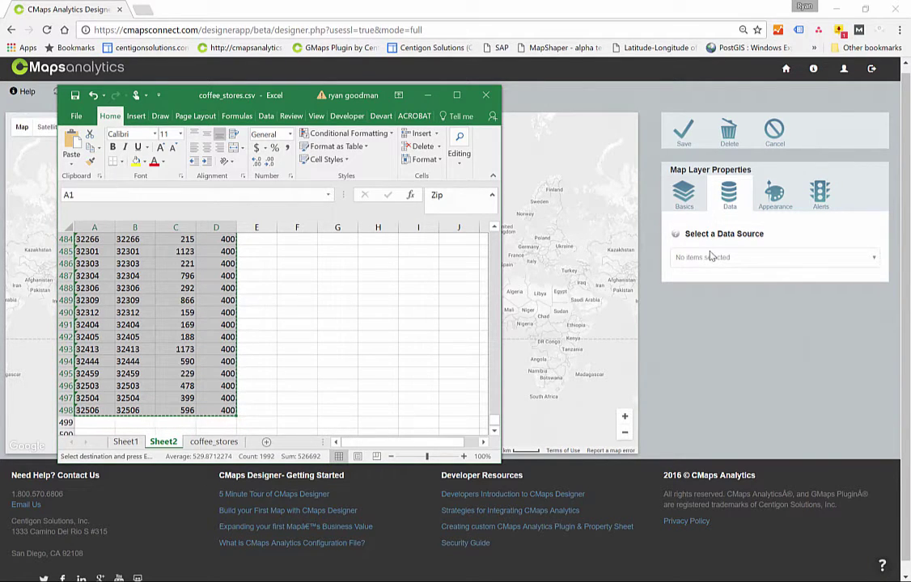
Return to CMaps Analytics, choose Copy Paste from Excel as the layer's data source, and load the copied table
{"action": "left_click", "coordinate": [708, 254]}
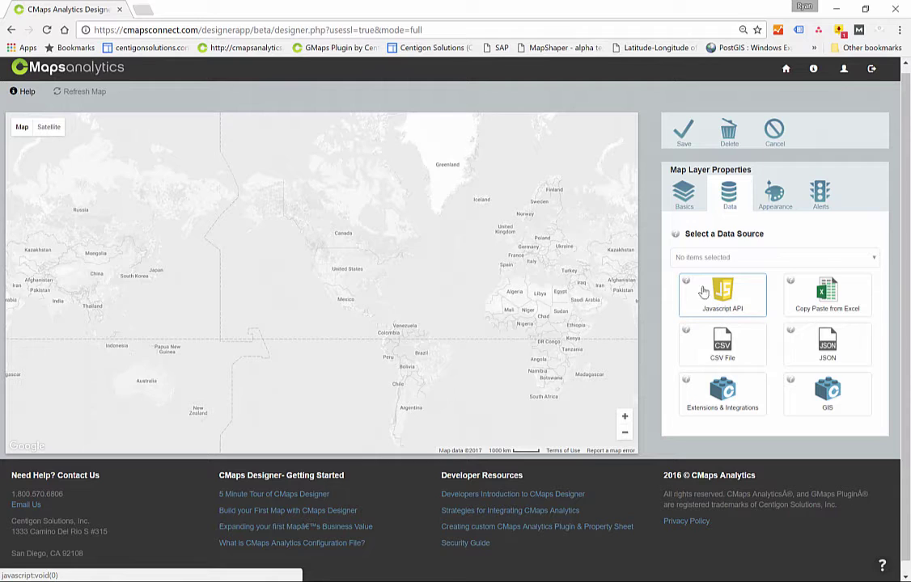
{"action": "left_click", "coordinate": [817, 303]}
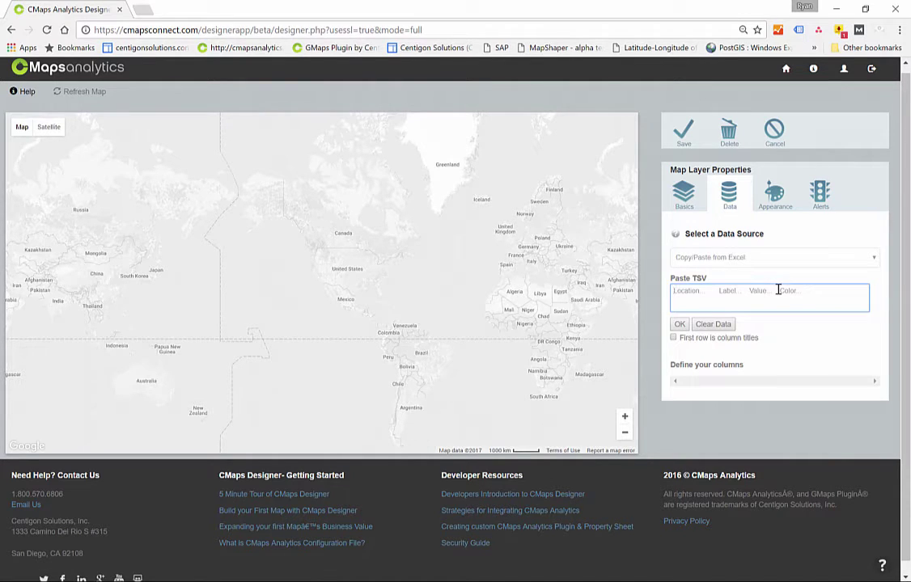
{"action": "key", "text": "ctrl+v"}
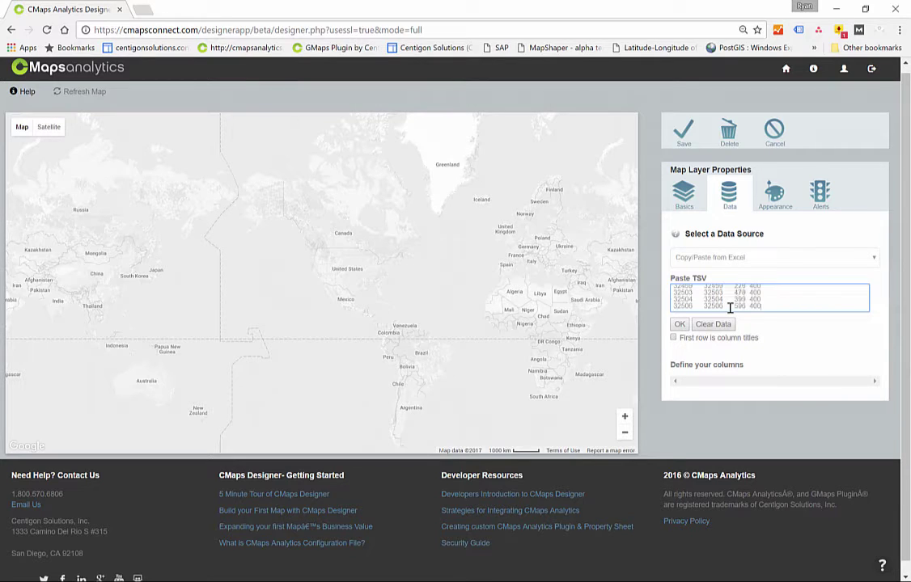
{"action": "left_click", "coordinate": [680, 325]}
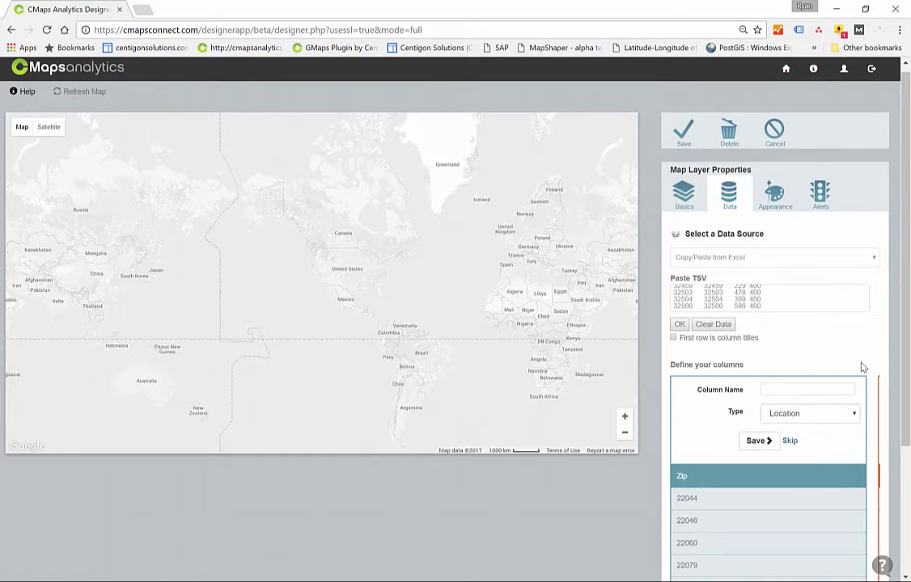
Treat the first row as column titles, then save Zip as Location, the second column with its suggested type, and Traffic as Value
{"action": "scroll", "coordinate": [860, 365], "scroll_direction": "down", "scroll_amount": 2}
{"action": "scroll", "coordinate": [862, 368], "scroll_direction": "down", "scroll_amount": 1}
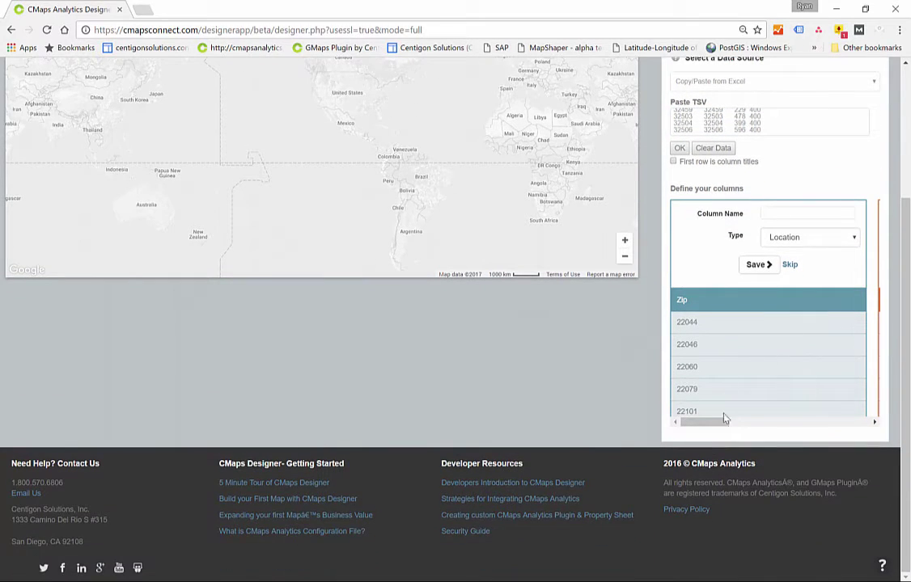
{"action": "left_click", "coordinate": [783, 240]}
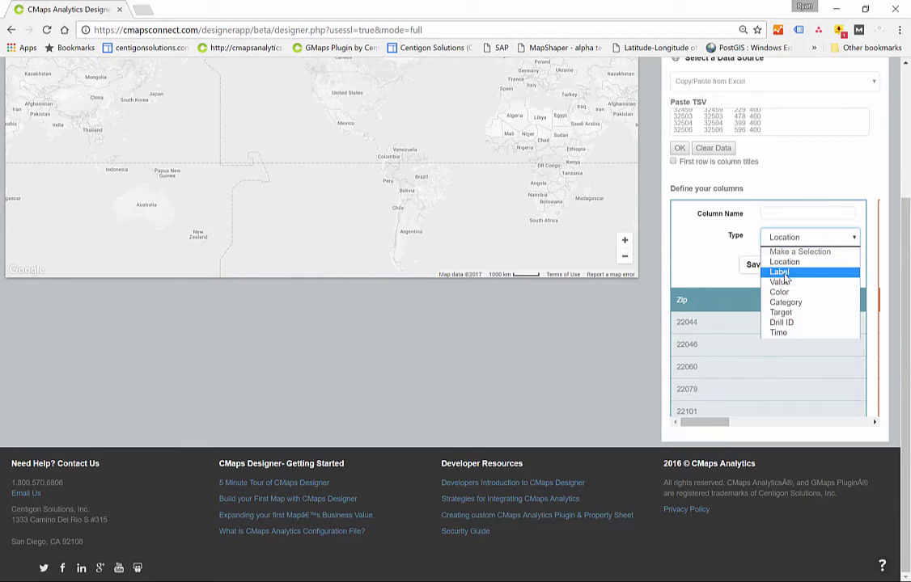
{"action": "left_click", "coordinate": [787, 268]}
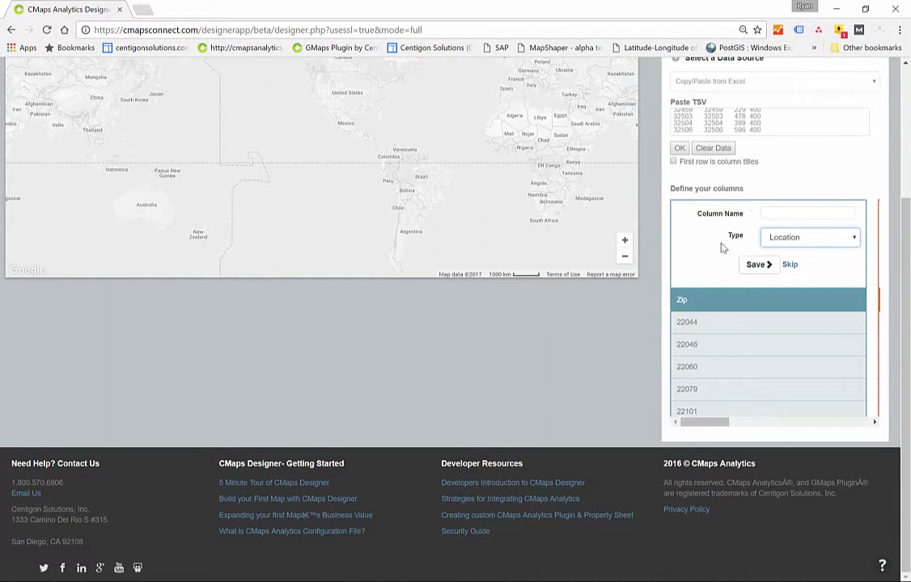
{"action": "left_click", "coordinate": [673, 162]}
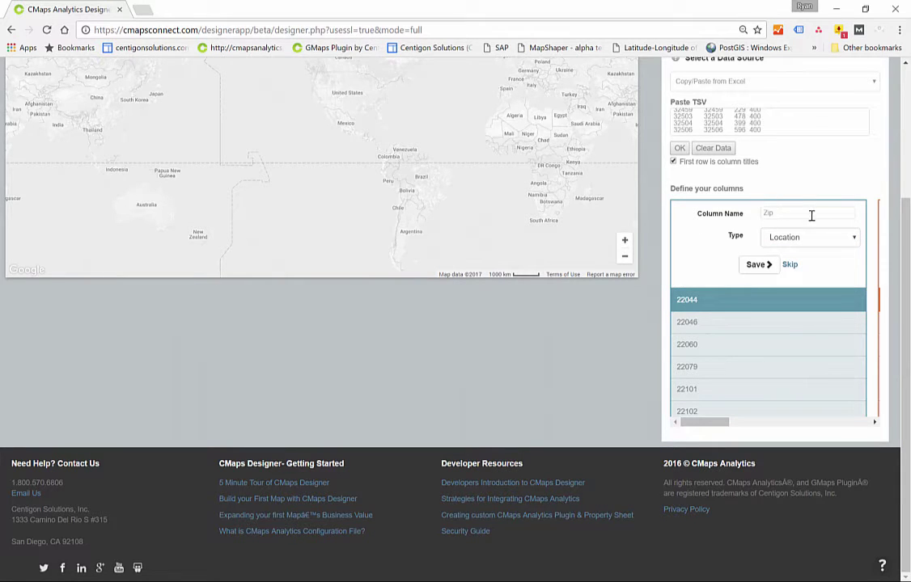
{"action": "left_click", "coordinate": [758, 265]}
{"action": "left_click", "coordinate": [760, 265]}
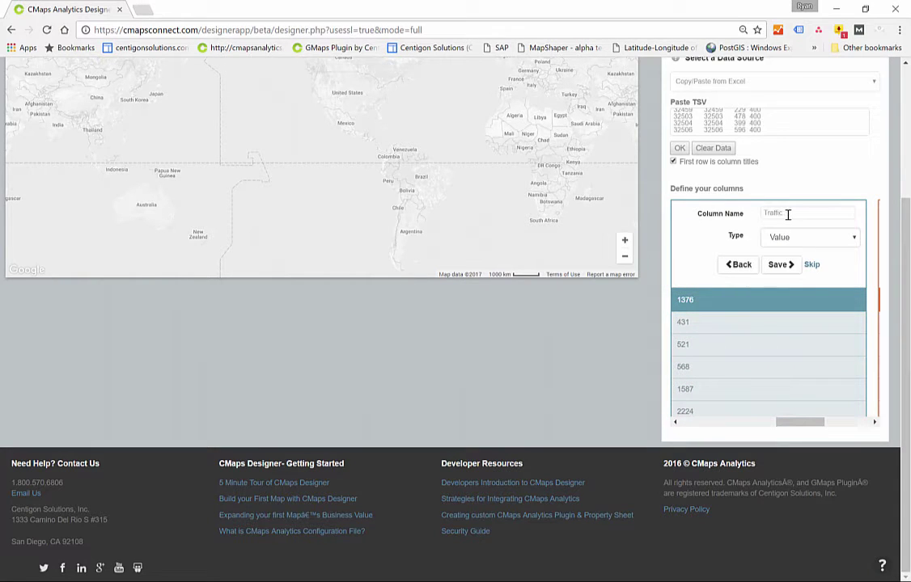
{"action": "left_click", "coordinate": [786, 266]}
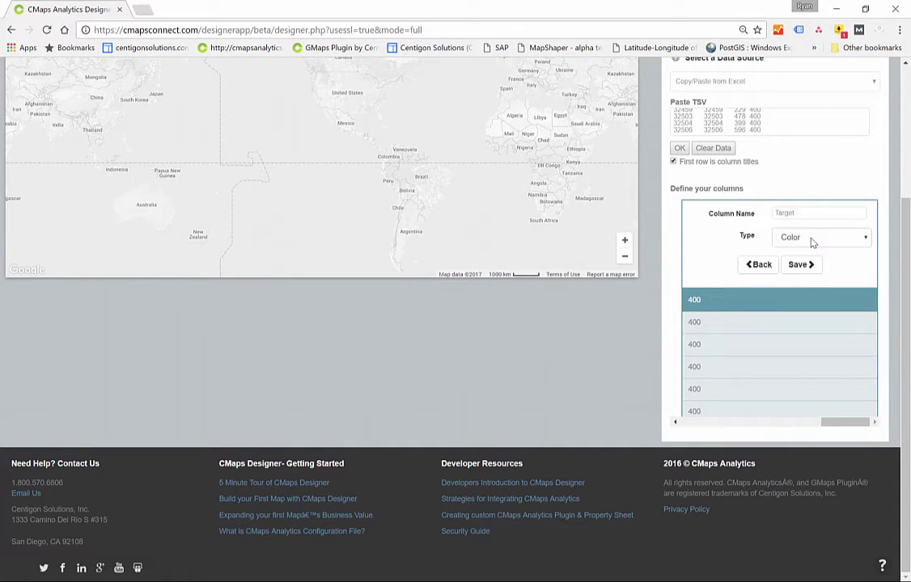
Set the Target column's type to Target and save the column definition
{"action": "left_click", "coordinate": [823, 239]}
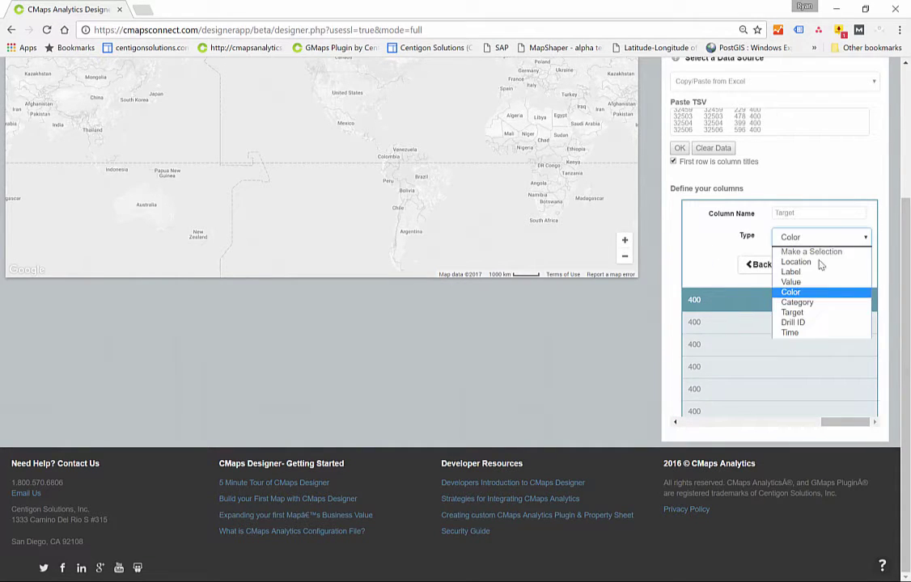
{"action": "left_click", "coordinate": [797, 310]}
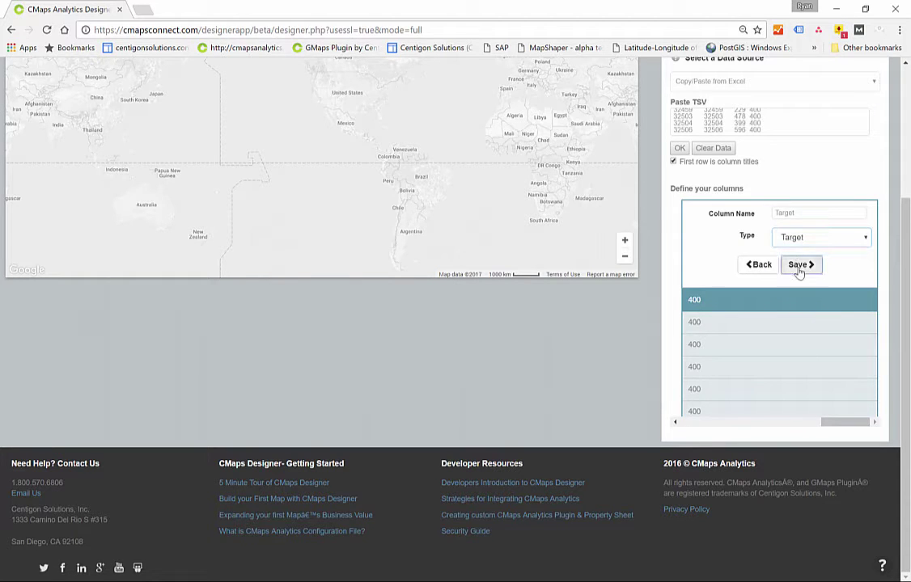
{"action": "left_click", "coordinate": [799, 265]}
{"action": "scroll", "coordinate": [801, 272], "scroll_direction": "up", "scroll_amount": 2}
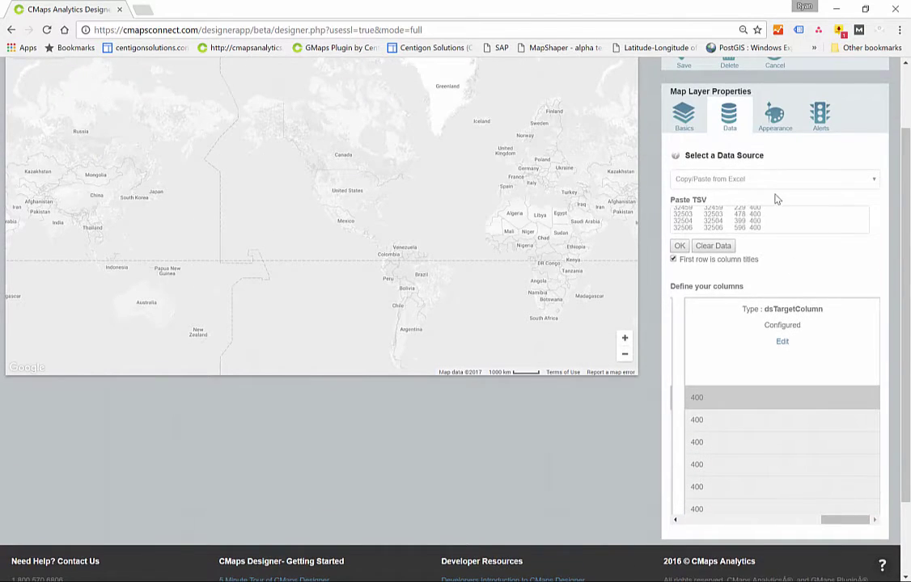
{"action": "scroll", "coordinate": [775, 198], "scroll_direction": "up", "scroll_amount": 2}
{"action": "left_click", "coordinate": [774, 204]}
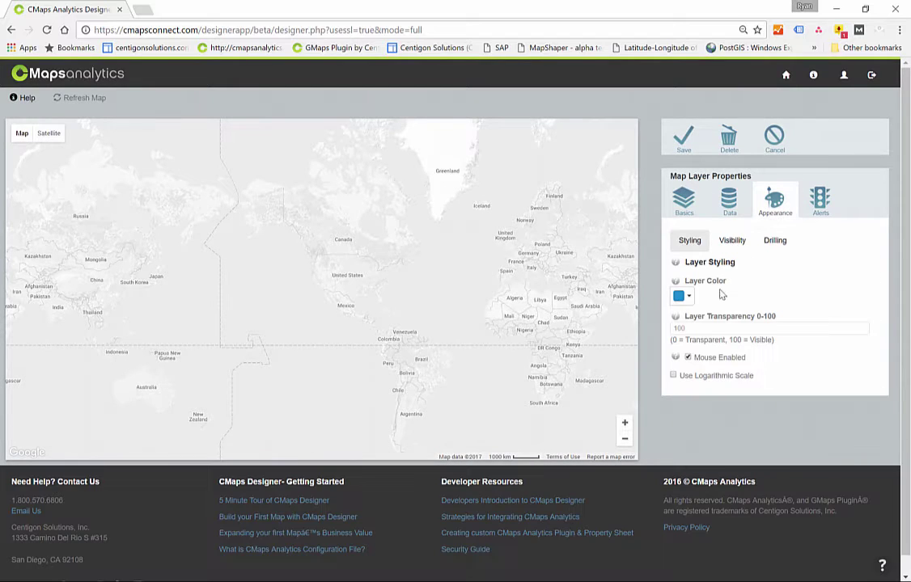
{"action": "left_click", "coordinate": [732, 242]}
{"action": "left_click", "coordinate": [775, 242]}
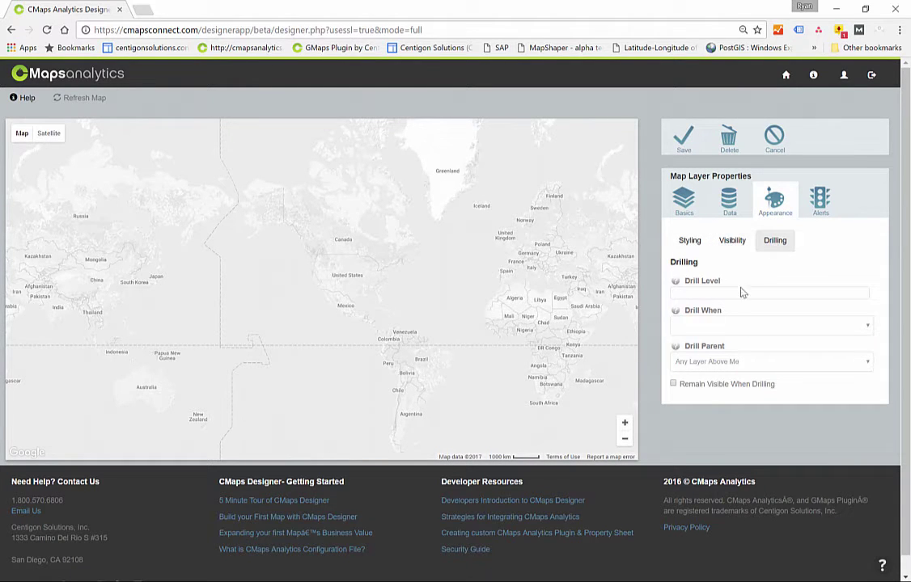
Configure Target Based alerts with three levels, adjust the percentage limits, color the middle level yellow, and save the layer
{"action": "left_click", "coordinate": [820, 201]}
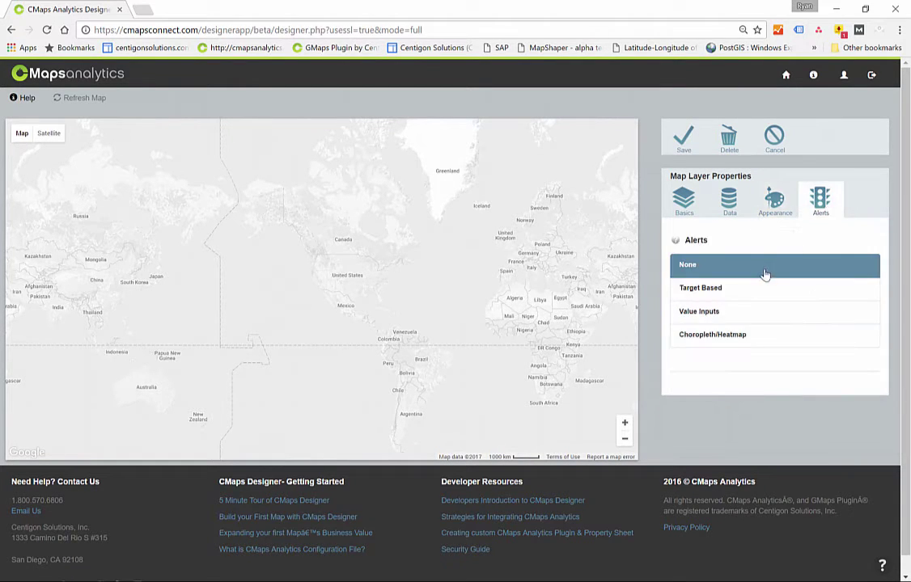
{"action": "left_click", "coordinate": [710, 291]}
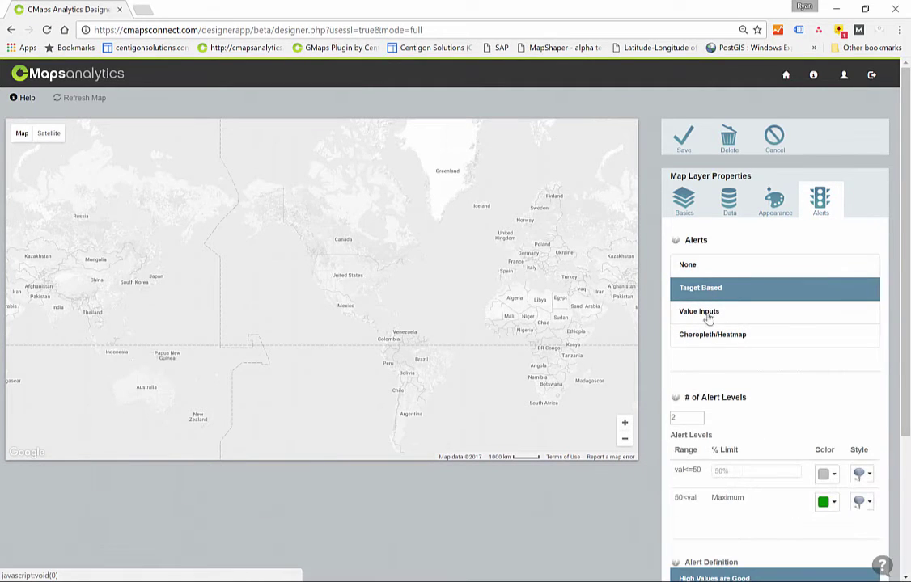
{"action": "scroll", "coordinate": [773, 416], "scroll_direction": "down", "scroll_amount": 3}
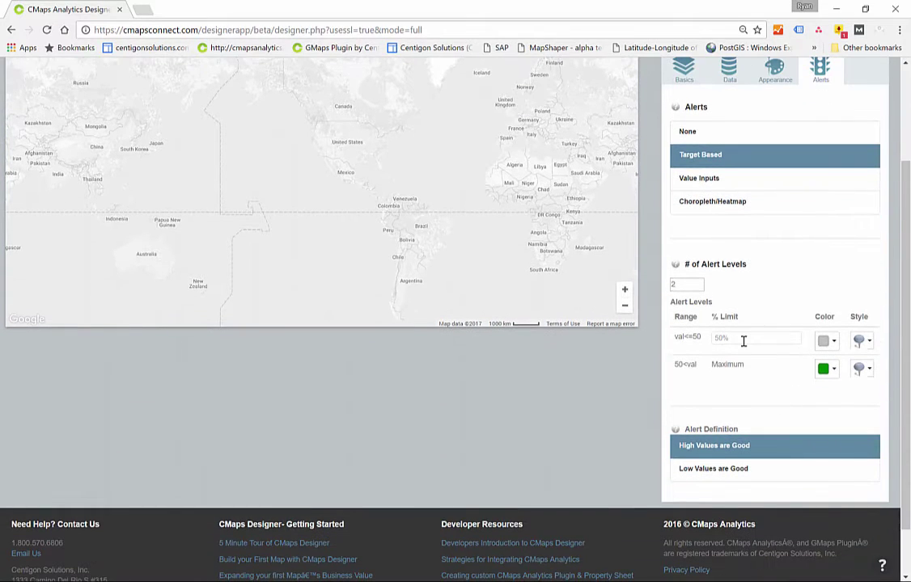
{"action": "left_click_drag", "start_coordinate": [743, 341], "coordinate": [679, 343]}
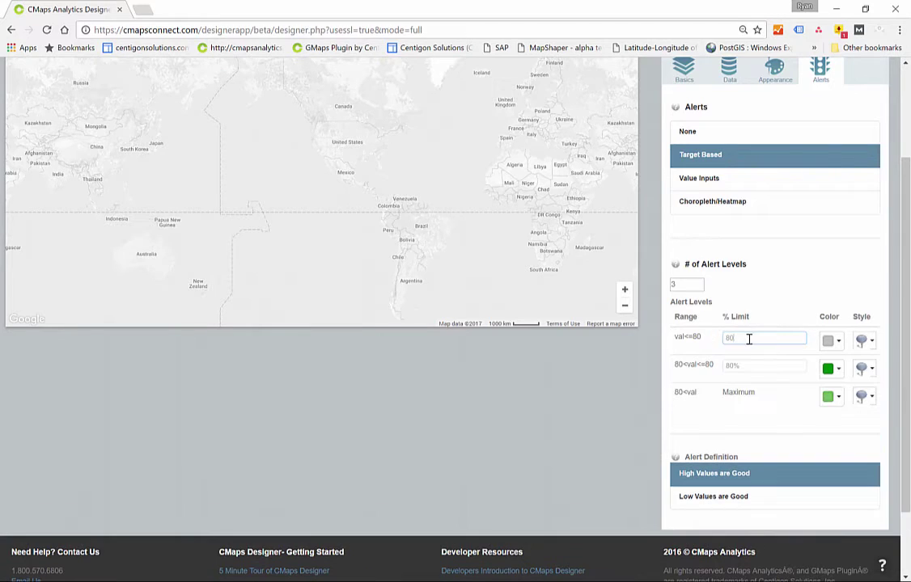
{"action": "left_click_drag", "start_coordinate": [748, 340], "coordinate": [712, 341]}
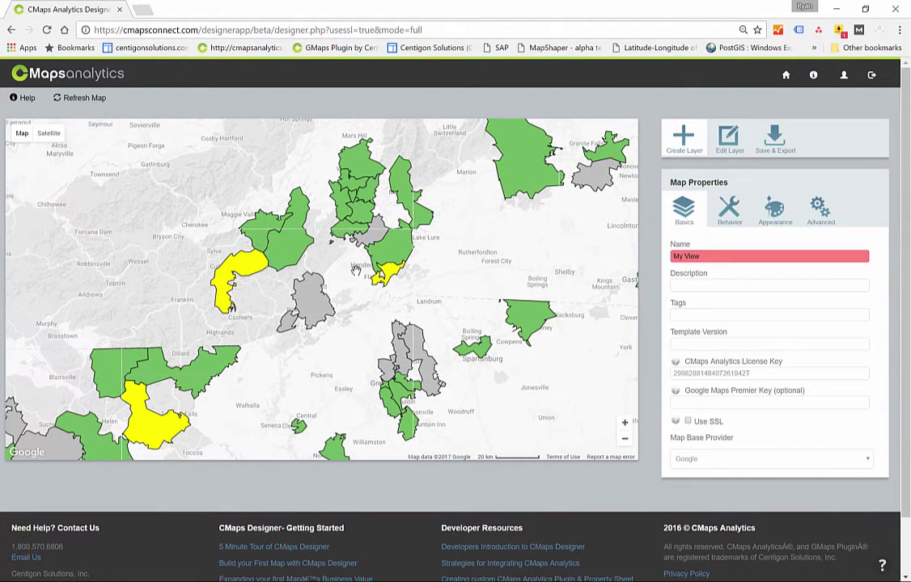
Inspect the info window of a green zip code region, close it, and view the layer's full extent
{"action": "left_click", "coordinate": [213, 372]}
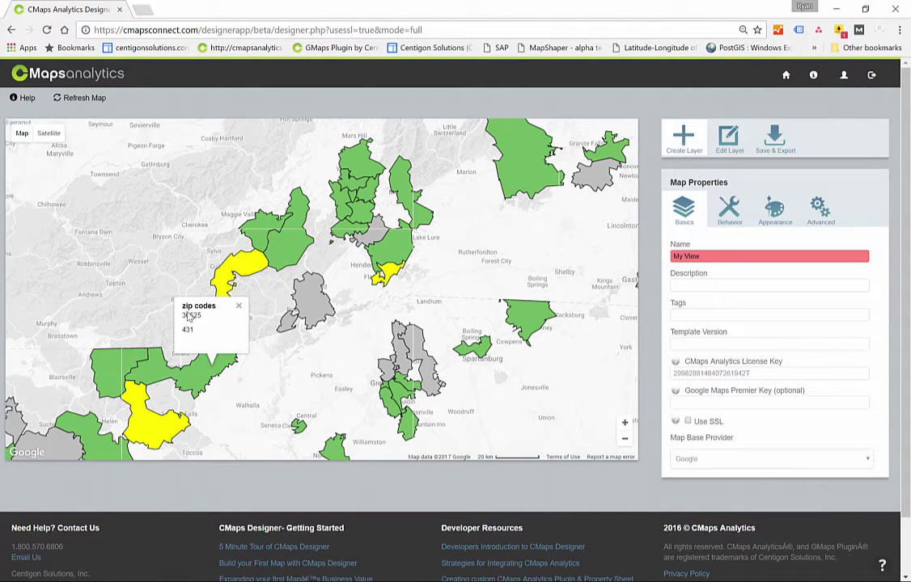
{"action": "left_click", "coordinate": [239, 309]}
{"action": "scroll", "coordinate": [239, 307], "scroll_direction": "down", "scroll_amount": 1}
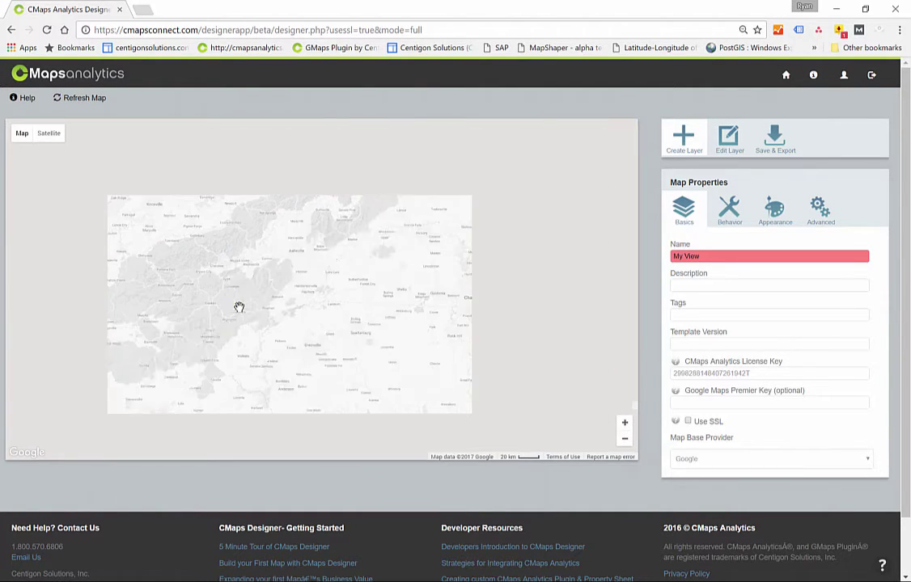
{"action": "scroll", "coordinate": [238, 308], "scroll_direction": "down", "scroll_amount": 2}
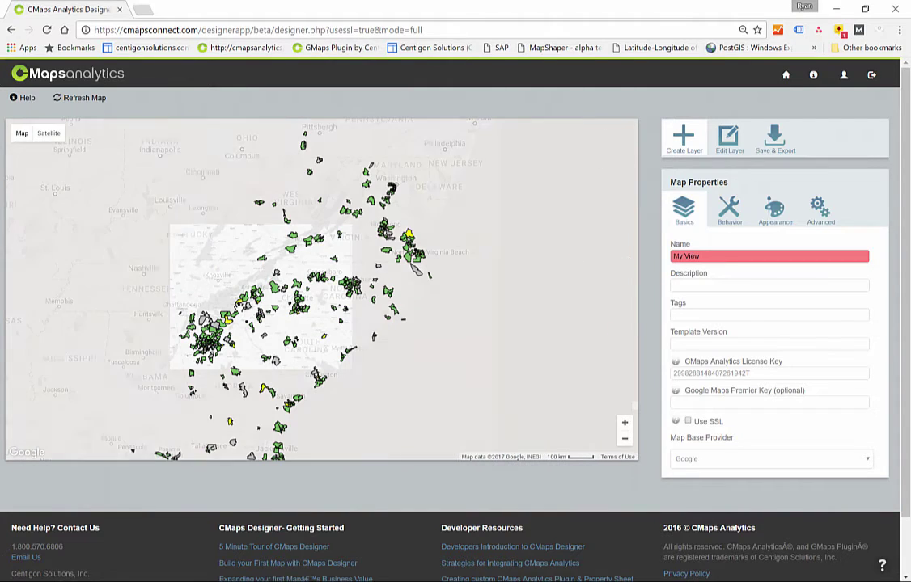
Recenter the map on the southeastern states and review the layer types available for a new layer, then close the list
{"action": "left_click_drag", "start_coordinate": [310, 291], "coordinate": [360, 282]}
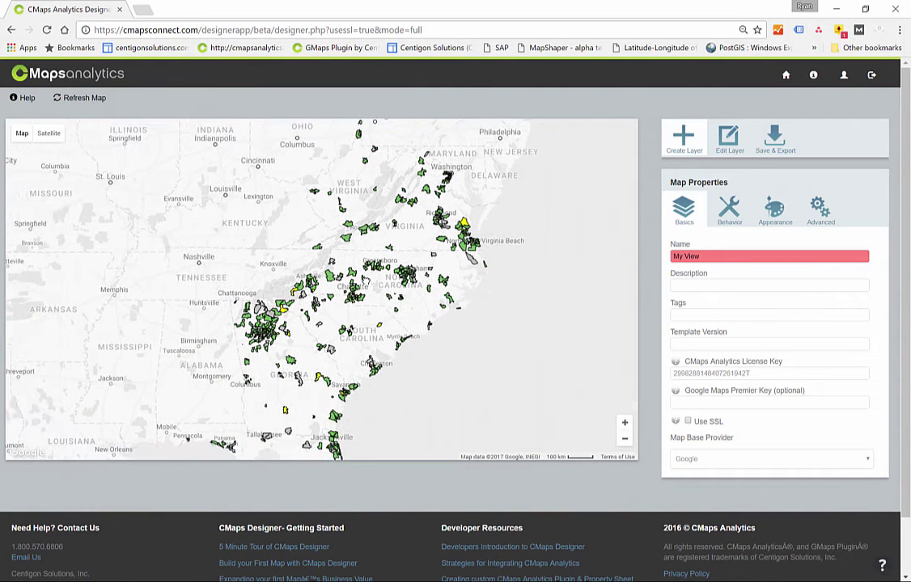
{"action": "left_click", "coordinate": [683, 138]}
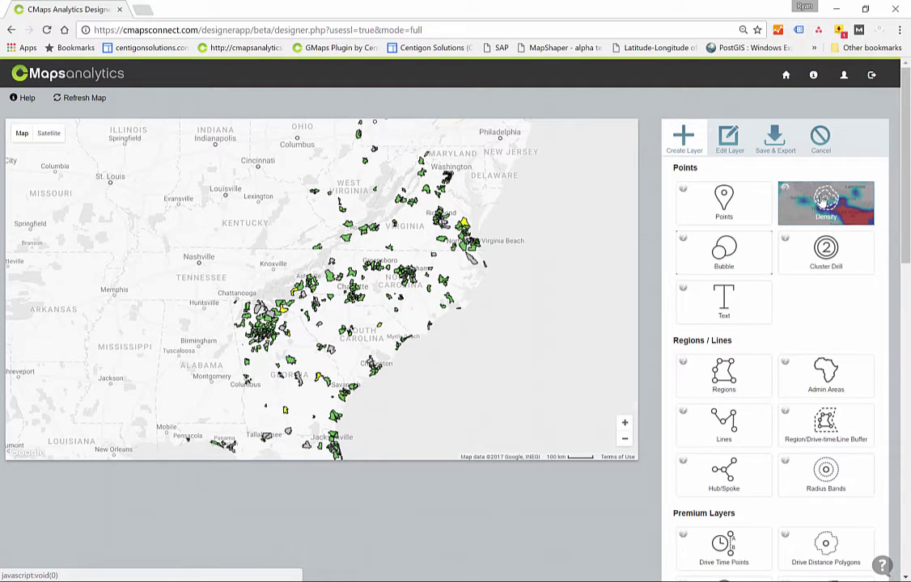
{"action": "scroll", "coordinate": [743, 351], "scroll_direction": "down", "scroll_amount": 1}
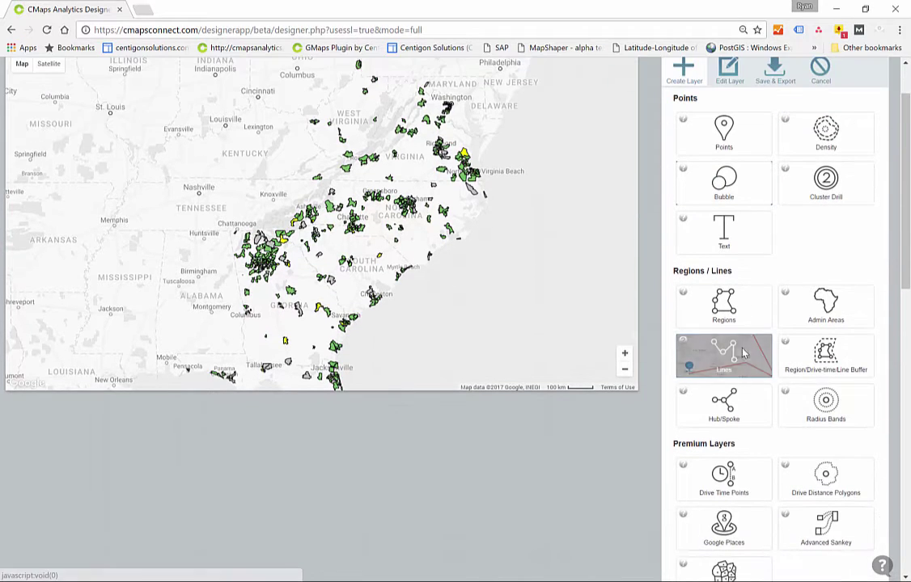
{"action": "scroll", "coordinate": [742, 350], "scroll_direction": "down", "scroll_amount": 2}
{"action": "scroll", "coordinate": [742, 350], "scroll_direction": "up", "scroll_amount": 3}
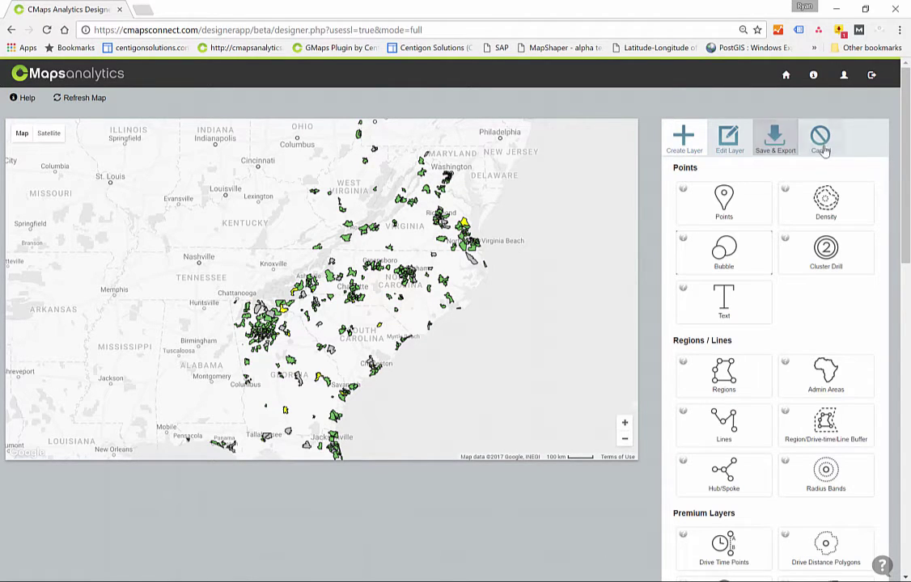
{"action": "left_click", "coordinate": [773, 141]}
Enable the advanced info window in the map's appearance properties and refresh the map
{"action": "left_click", "coordinate": [775, 215]}
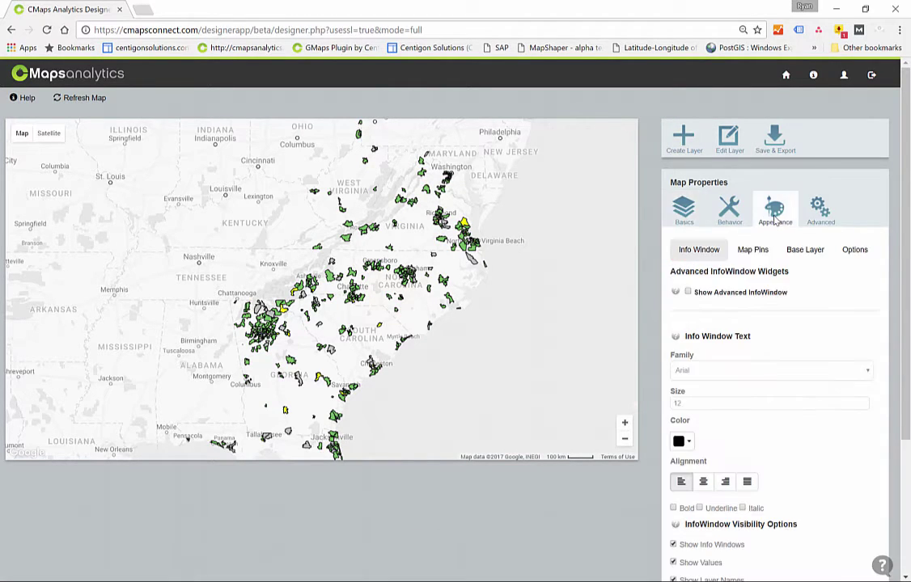
{"action": "left_click", "coordinate": [687, 293]}
{"action": "scroll", "coordinate": [688, 299], "scroll_direction": "down", "scroll_amount": 2}
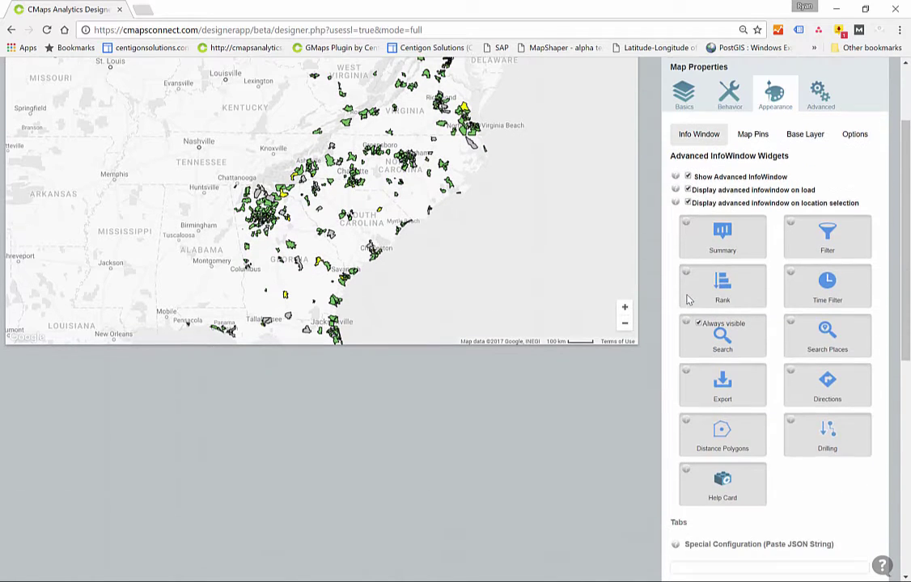
{"action": "scroll", "coordinate": [749, 321], "scroll_direction": "up", "scroll_amount": 2}
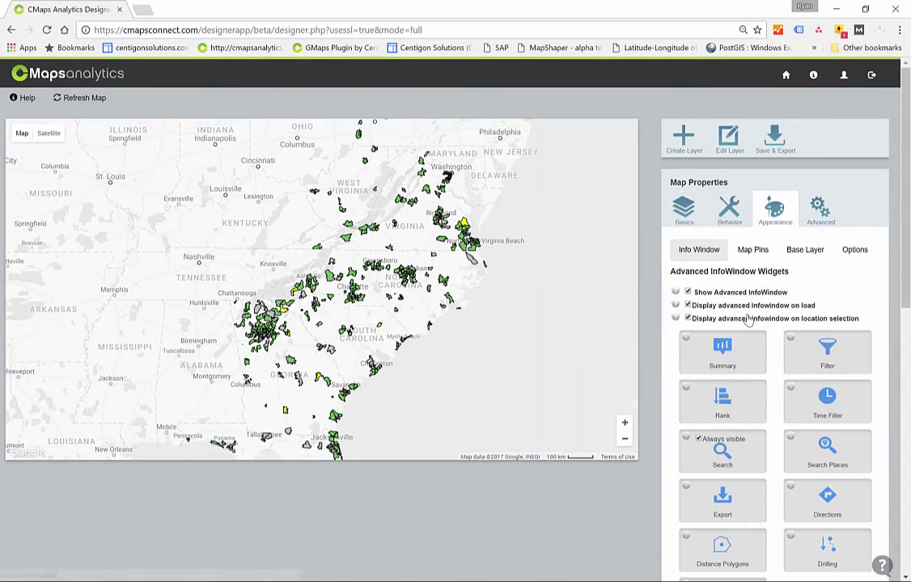
{"action": "left_click", "coordinate": [81, 98]}
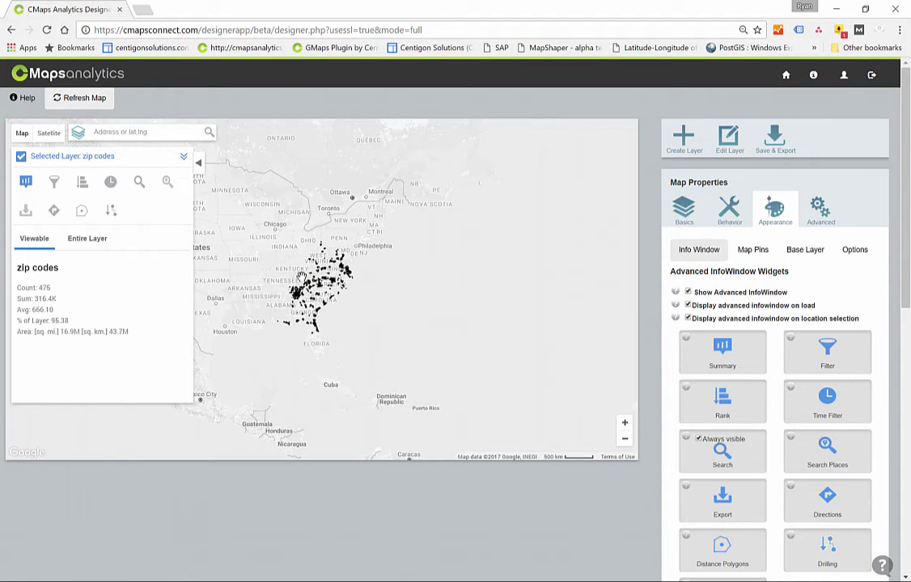
Inspect the summary statistics of the yellow zip code region near Franklin and view the layer's filter options
{"action": "scroll", "coordinate": [301, 276], "scroll_direction": "up", "scroll_amount": 5}
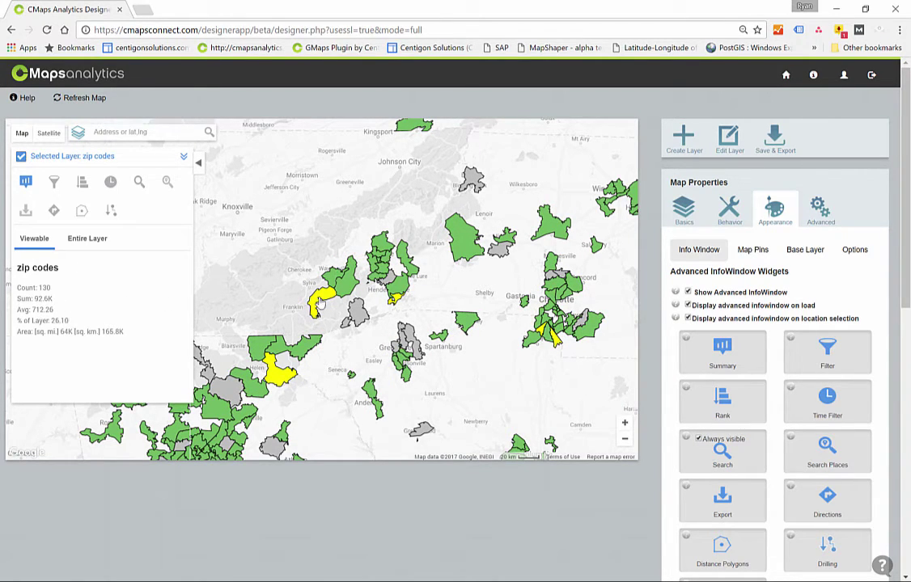
{"action": "left_click", "coordinate": [281, 267]}
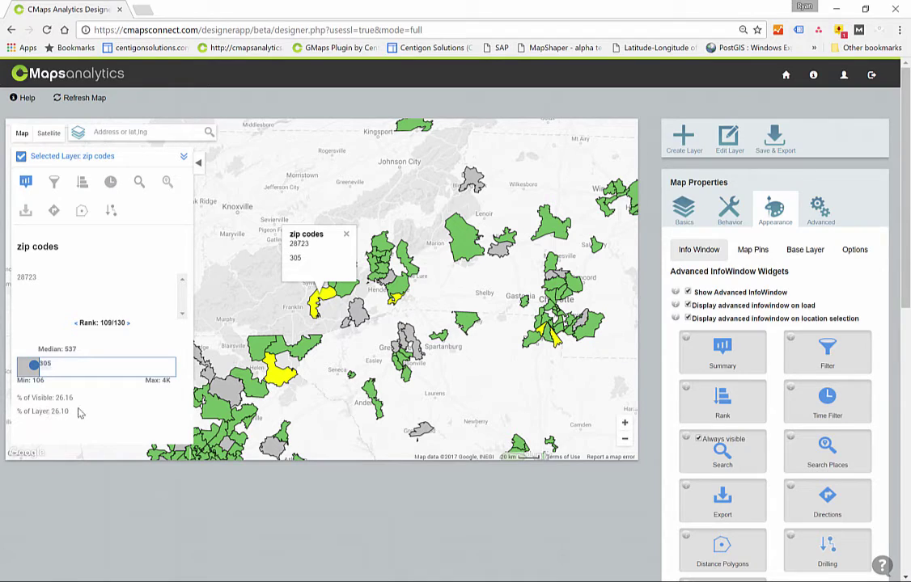
{"action": "left_click", "coordinate": [55, 182]}
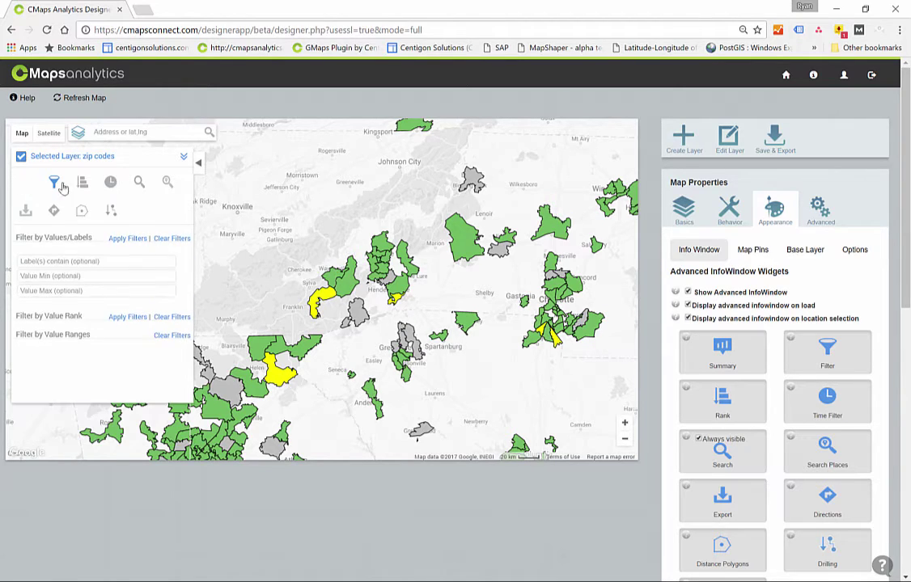
Filter the zip codes layer by value rank to show only the top 5 regions
{"action": "left_click", "coordinate": [81, 183]}
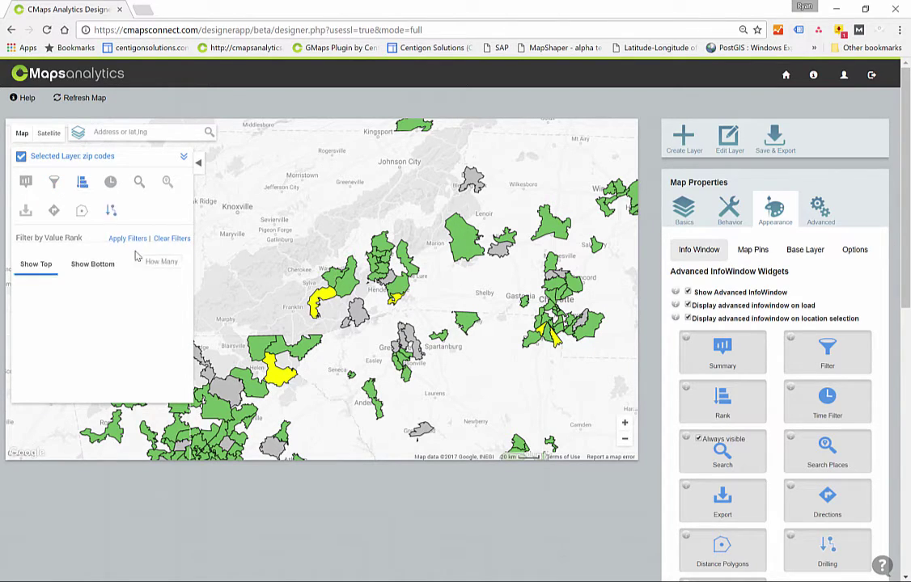
{"action": "left_click", "coordinate": [159, 262]}
{"action": "type", "text": "50"}
{"action": "left_click", "coordinate": [129, 239]}
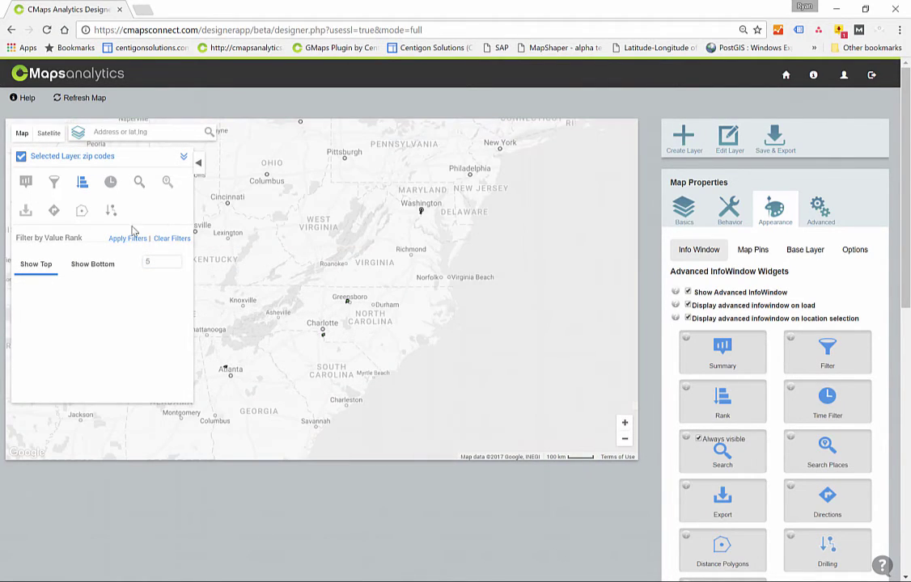
Examine the info window's time filter, search, export, directions, drive distance polygon and drill widgets
{"action": "left_click", "coordinate": [110, 183]}
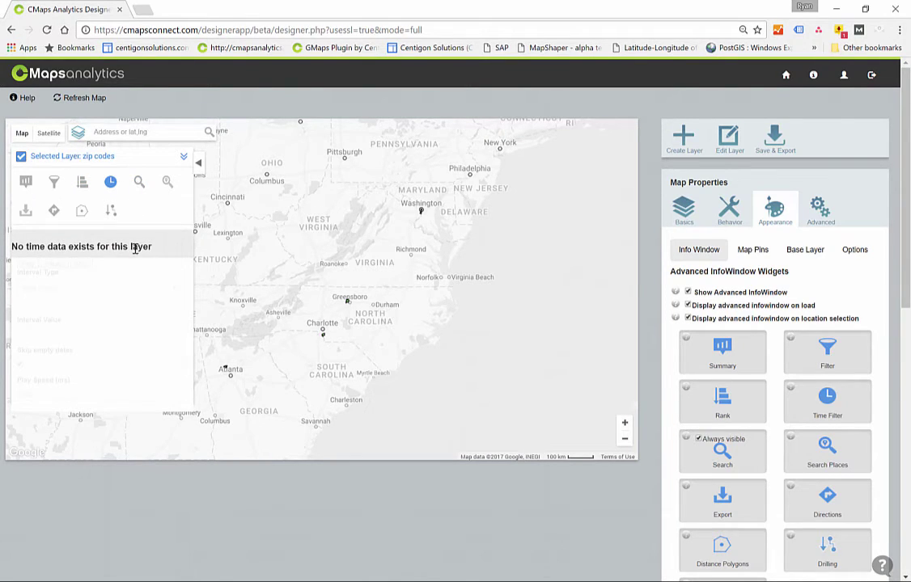
{"action": "left_click", "coordinate": [139, 182]}
{"action": "left_click", "coordinate": [26, 211]}
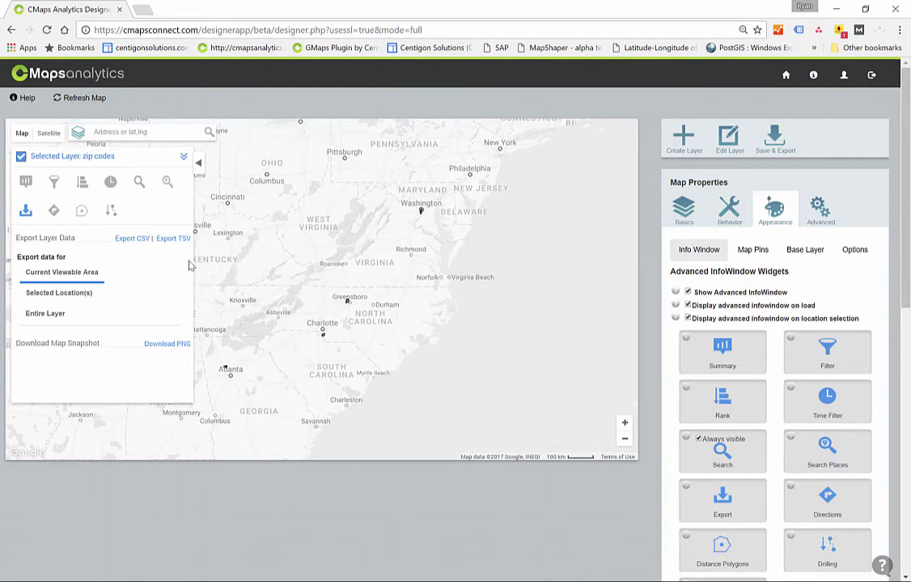
{"action": "left_click", "coordinate": [55, 213]}
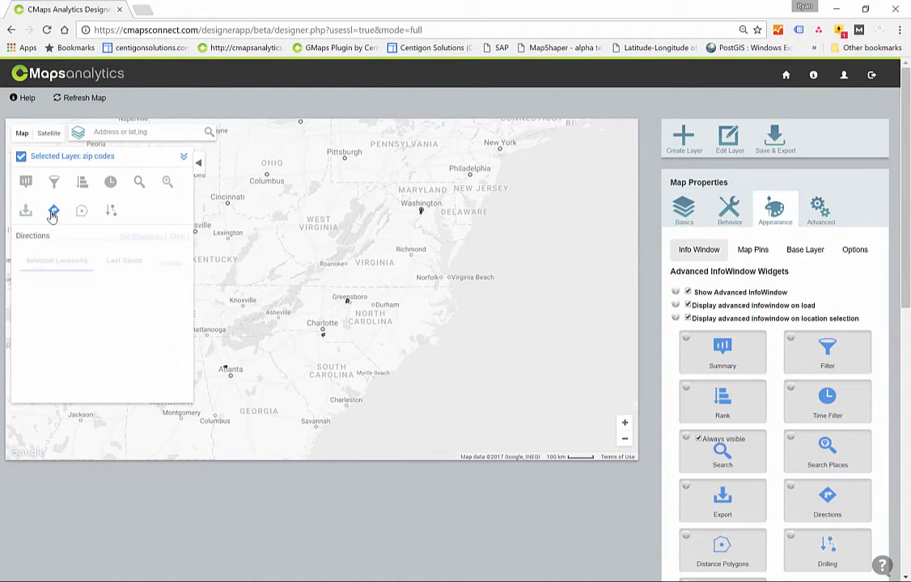
{"action": "left_click", "coordinate": [82, 211]}
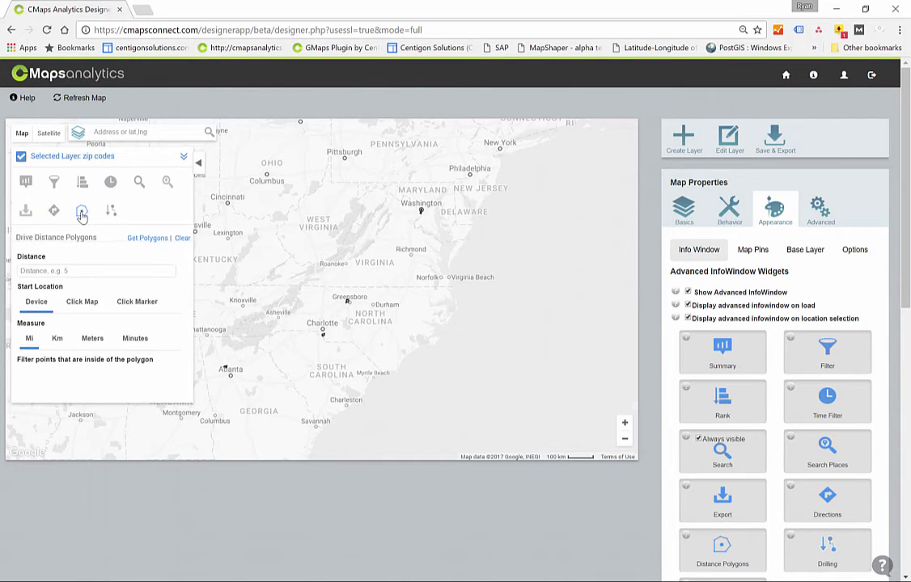
{"action": "left_click", "coordinate": [111, 213]}
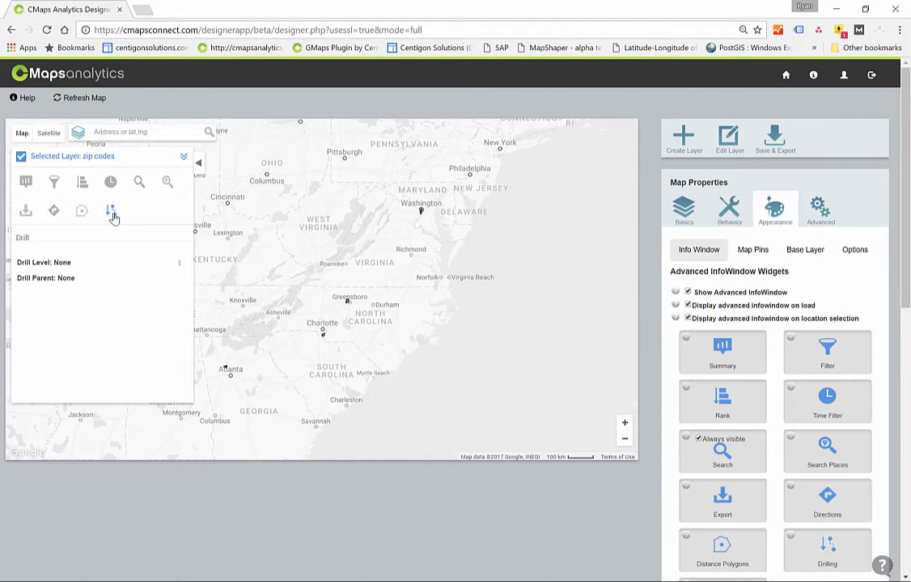
Turn off the Summary and Filter widgets of the advanced info window and refresh the map
{"action": "left_click", "coordinate": [720, 354]}
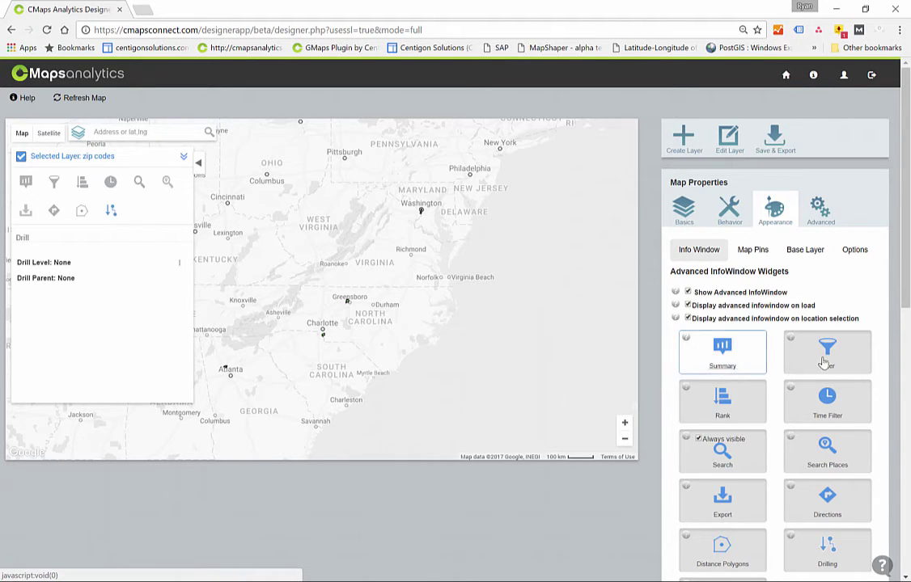
{"action": "left_click", "coordinate": [75, 105]}
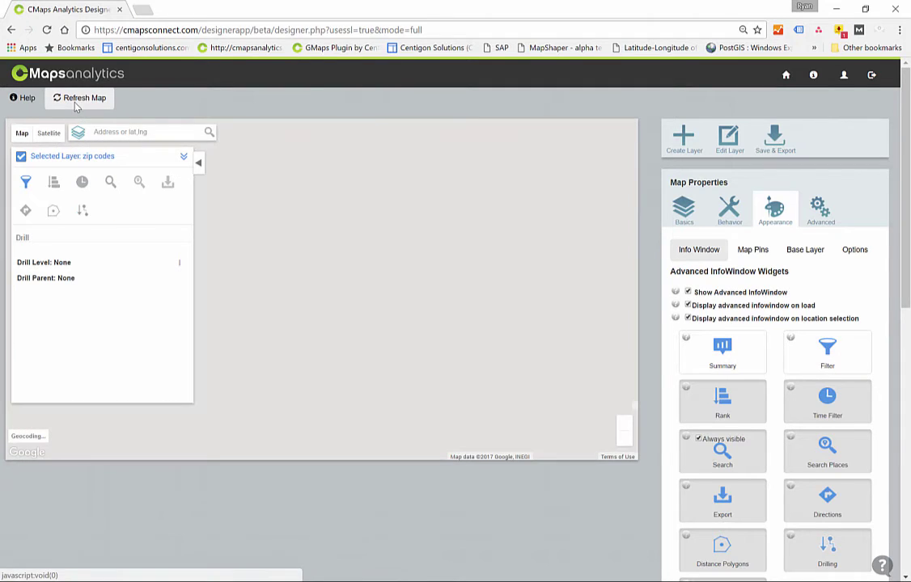
With the advanced info window collapsed, preview the HTML export code and highlight its START JS LIBS to END JS LIBS block
{"action": "left_click", "coordinate": [774, 142]}
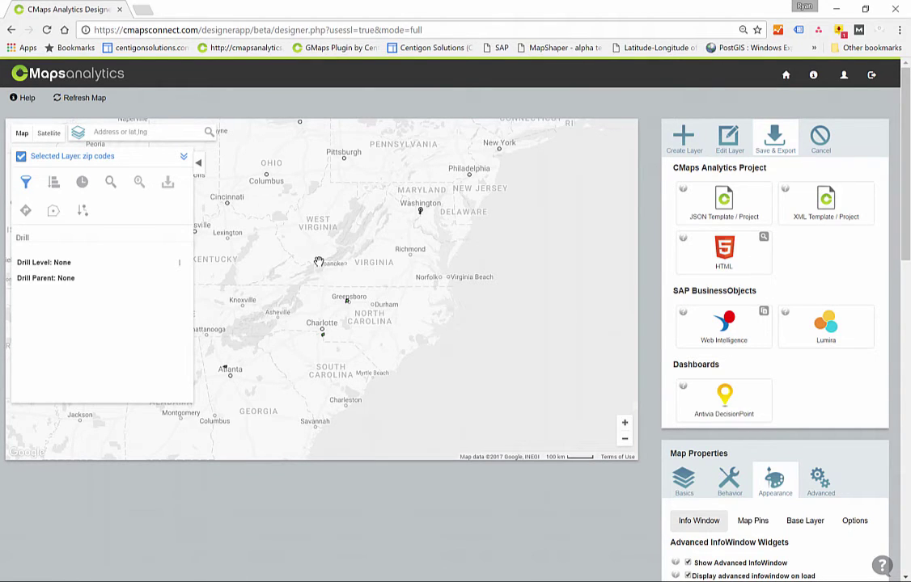
{"action": "left_click", "coordinate": [198, 164]}
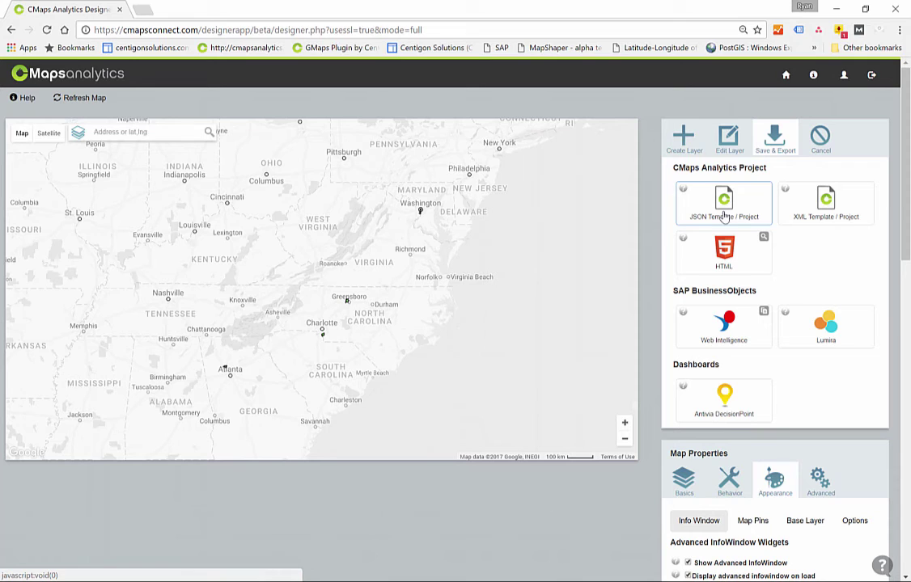
{"action": "scroll", "coordinate": [726, 217], "scroll_direction": "down", "scroll_amount": 1}
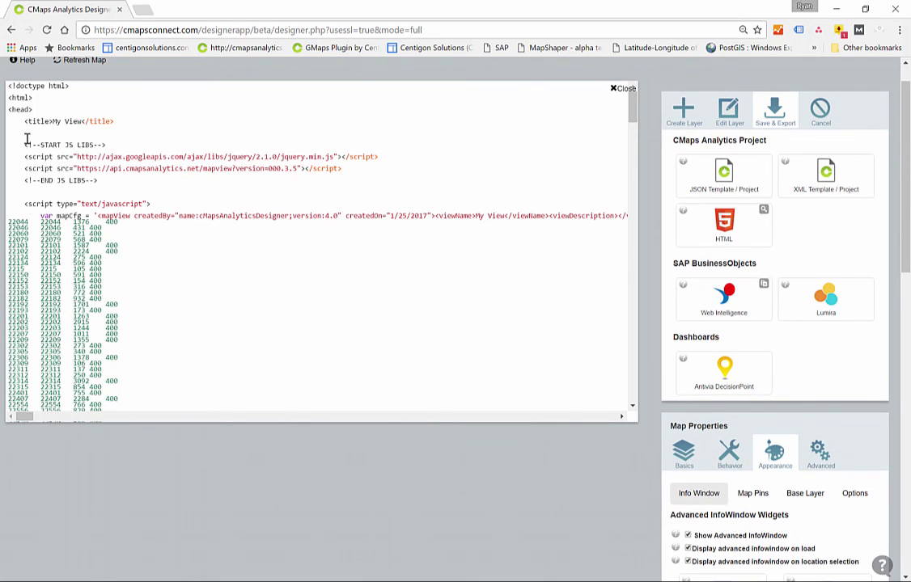
{"action": "left_click_drag", "start_coordinate": [26, 138], "coordinate": [180, 184]}
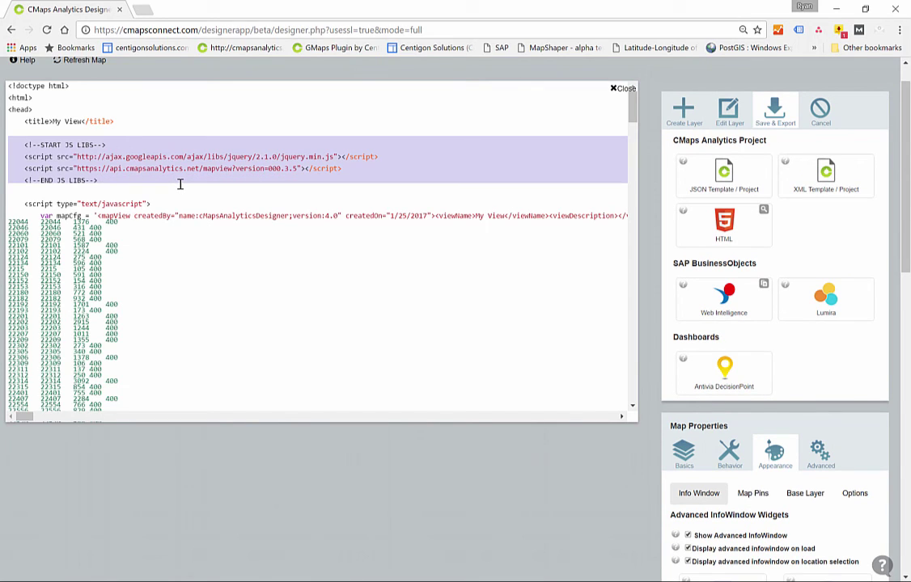